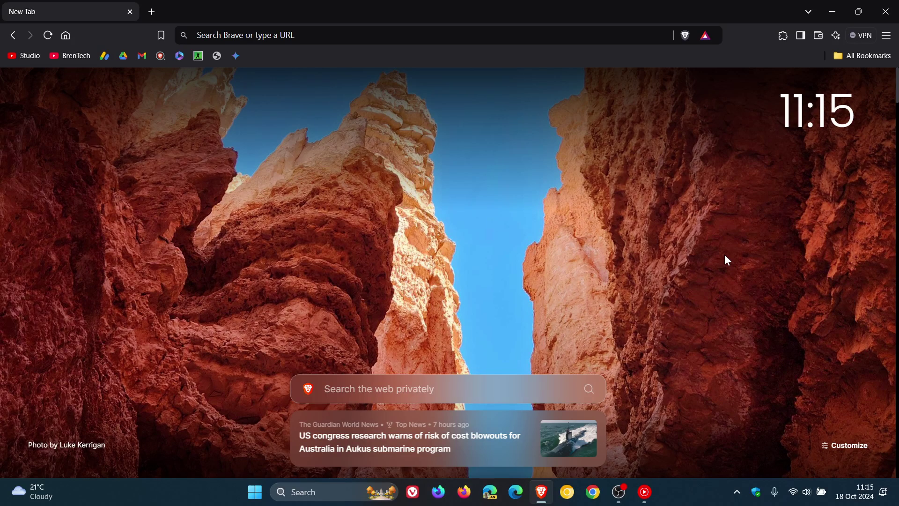
Open Help > About Brave from the main menu to check version 1.71.114
{"action": "left_click", "coordinate": [886, 35]}
{"action": "mouse_move", "coordinate": [801, 415]}
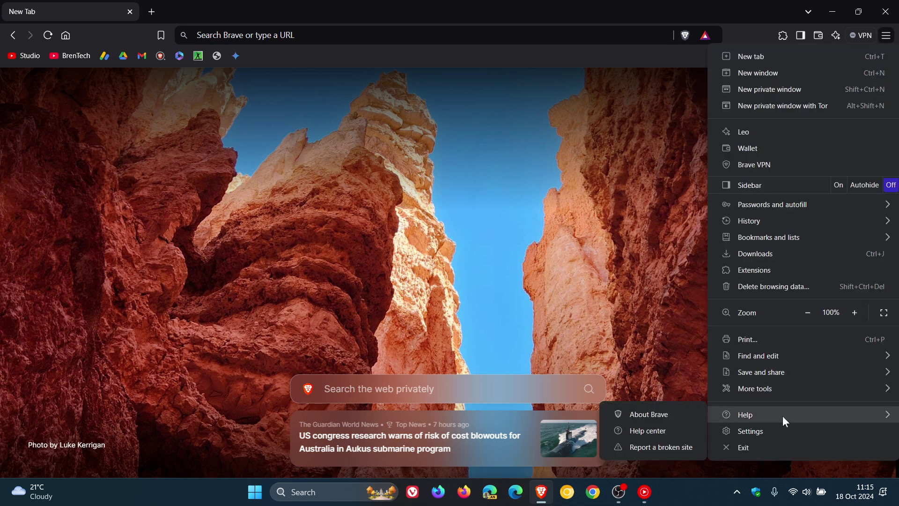
{"action": "left_click", "coordinate": [651, 413]}
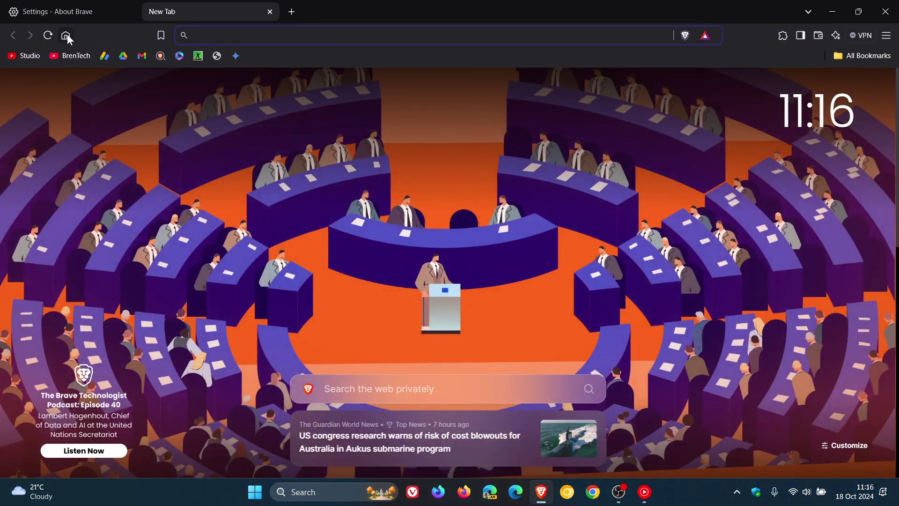
Reload the new tab page via Home, then open and dismiss the Brave Wallet panel
{"action": "left_click", "coordinate": [67, 35]}
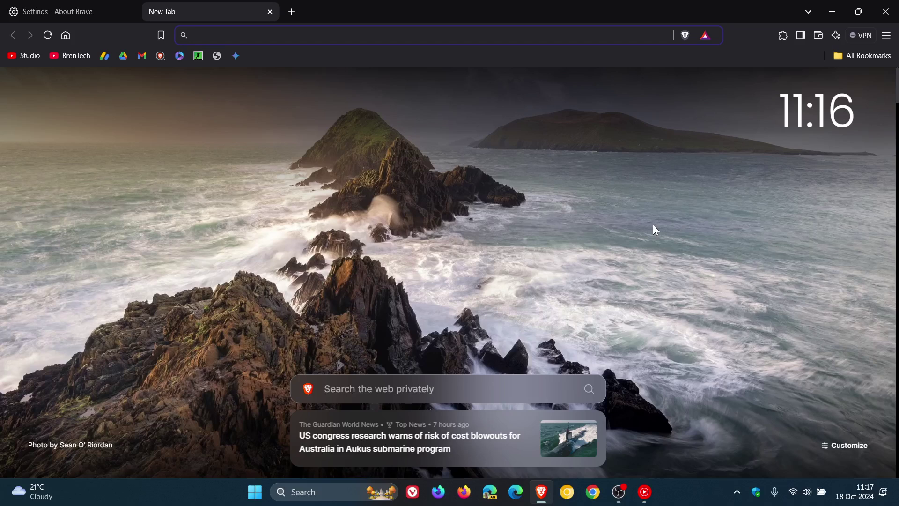
{"action": "left_click", "coordinate": [819, 35]}
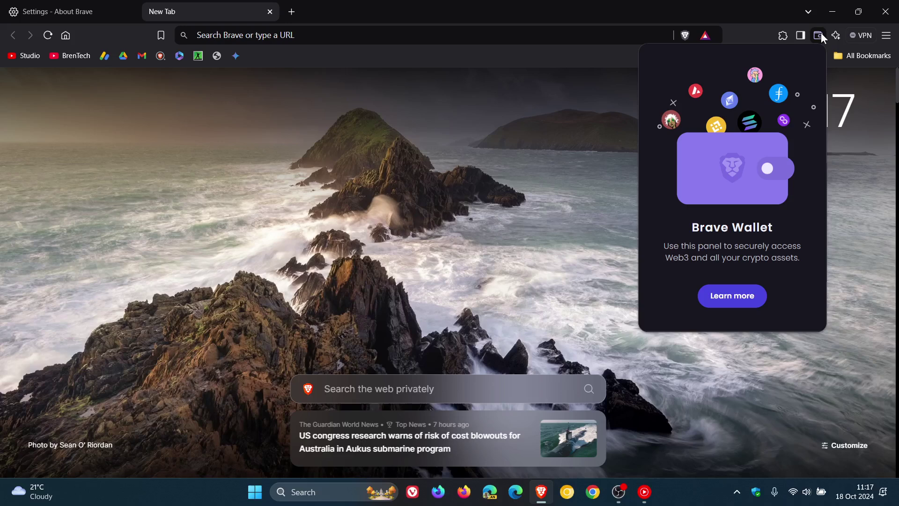
{"action": "left_click", "coordinate": [590, 146]}
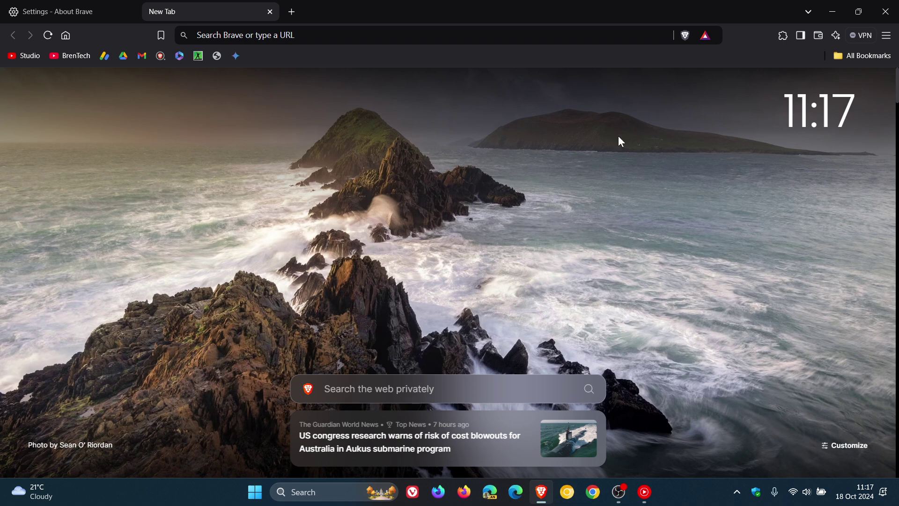
Open the Firewall + VPN free-trial offer popup, then close it
{"action": "left_click", "coordinate": [857, 36]}
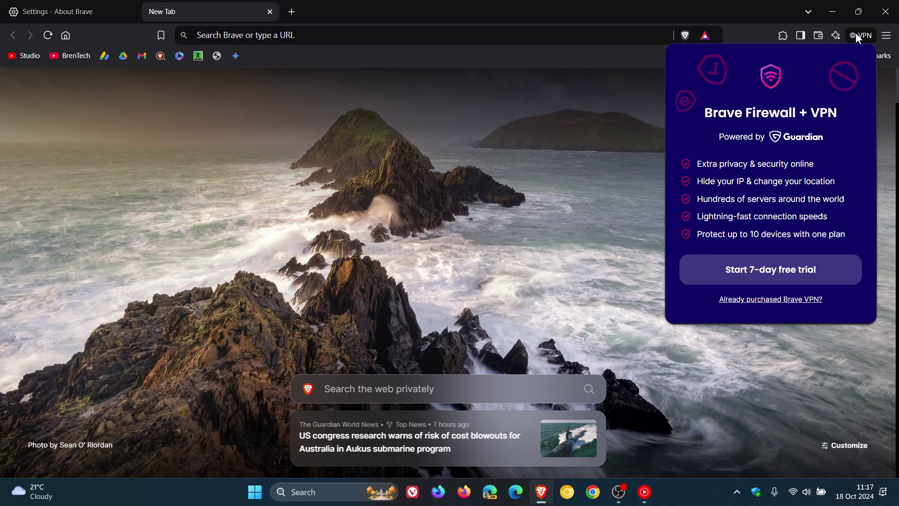
{"action": "left_click", "coordinate": [552, 200]}
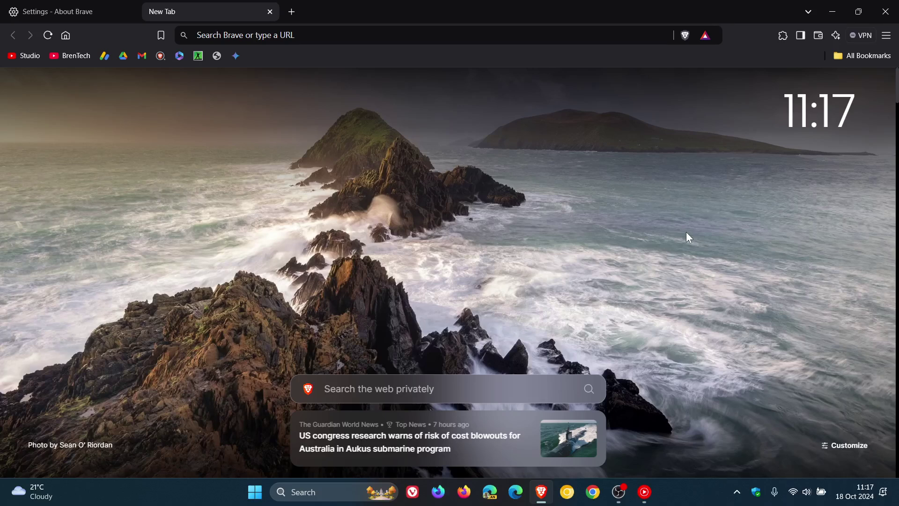
Browse the Appearance settings on the About Brave tab, then return to New Tab
{"action": "left_click", "coordinate": [84, 12]}
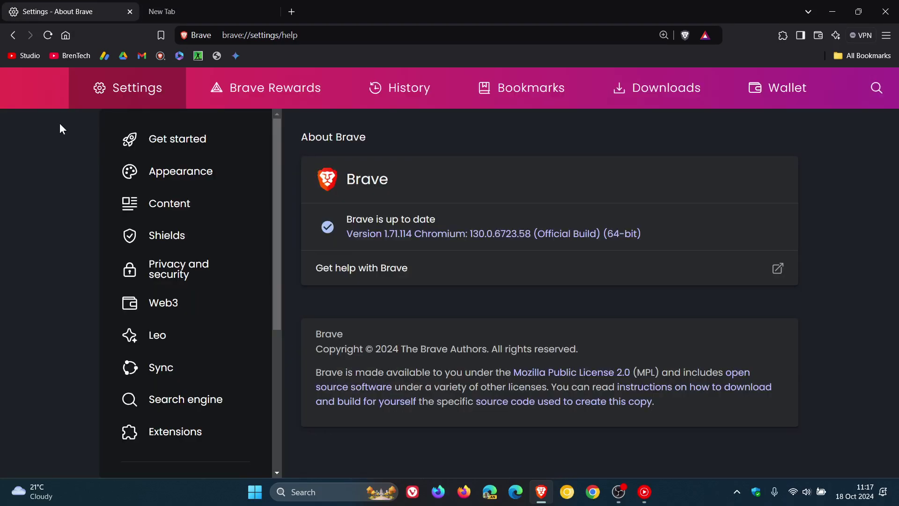
{"action": "left_click", "coordinate": [182, 177]}
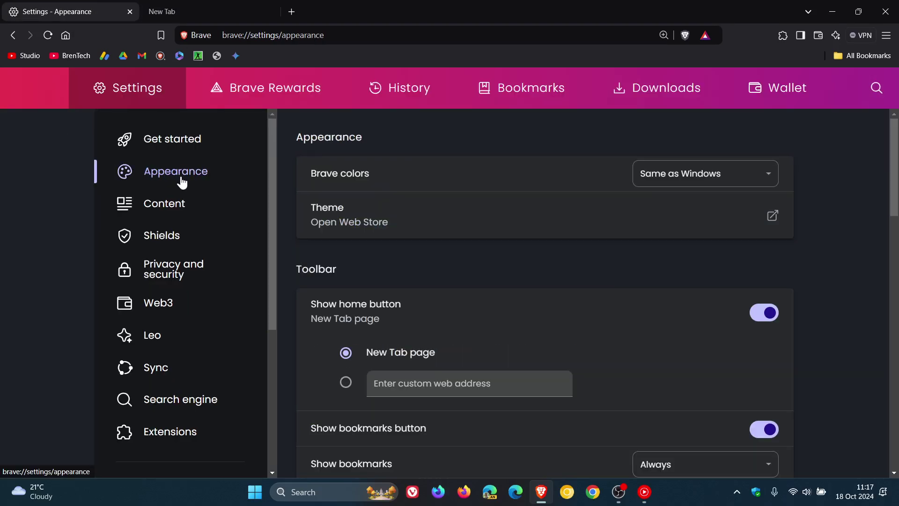
{"action": "scroll", "coordinate": [649, 253], "scroll_direction": "down", "scroll_amount": 3}
{"action": "scroll", "coordinate": [652, 255], "scroll_direction": "down", "scroll_amount": 2}
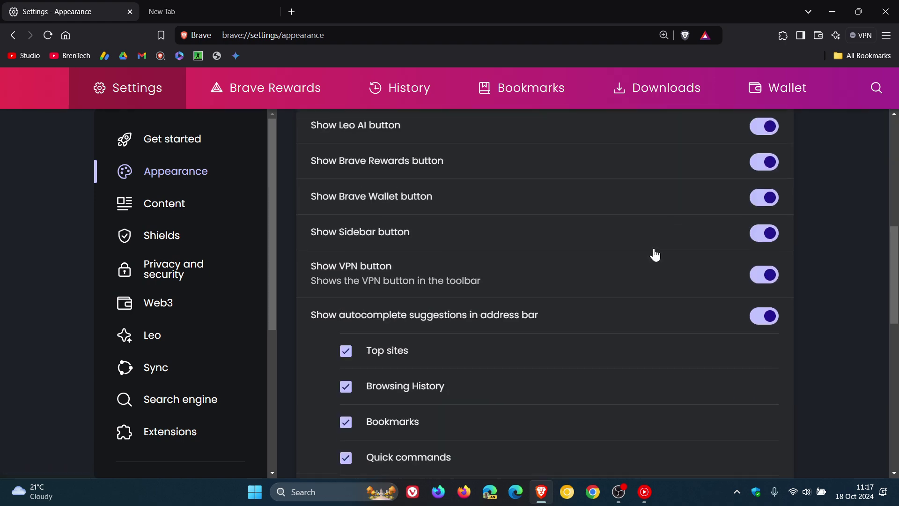
{"action": "scroll", "coordinate": [654, 254], "scroll_direction": "down", "scroll_amount": 3}
{"action": "scroll", "coordinate": [654, 255], "scroll_direction": "down", "scroll_amount": 2}
{"action": "scroll", "coordinate": [655, 254], "scroll_direction": "down", "scroll_amount": 2}
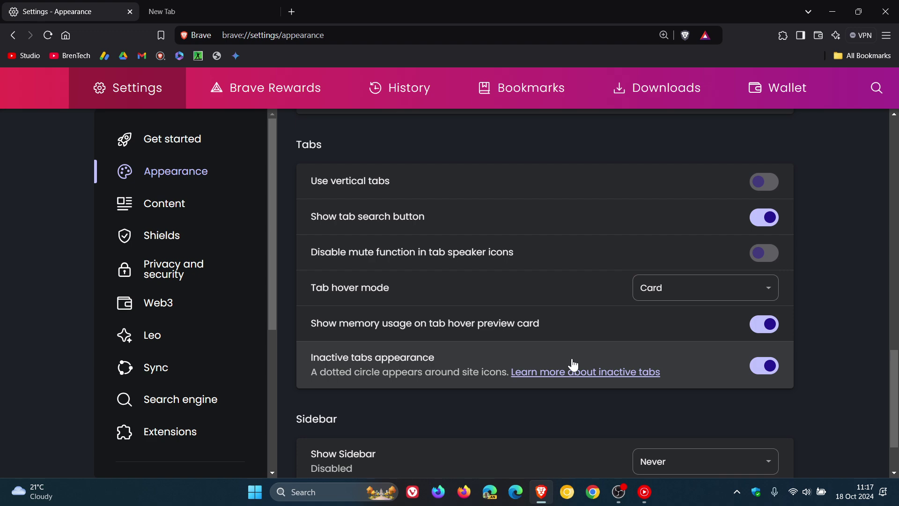
{"action": "left_click", "coordinate": [203, 11]}
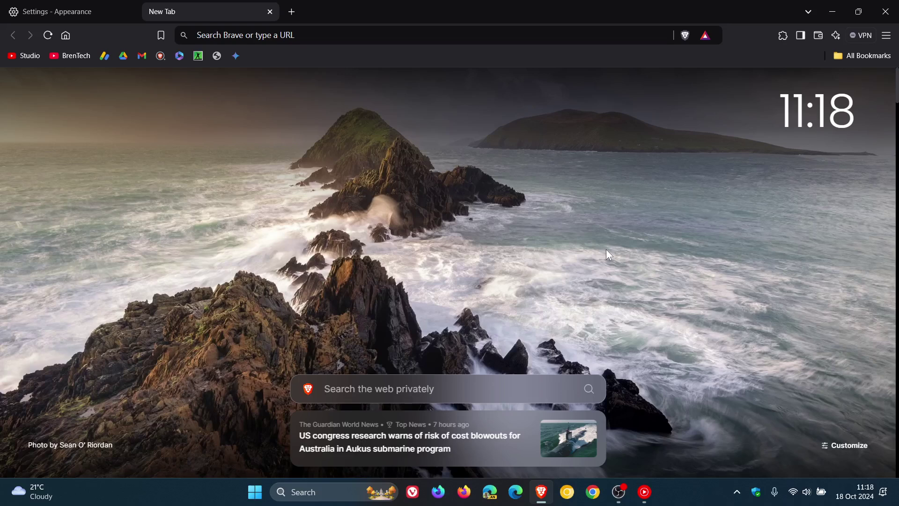
{"action": "left_click", "coordinate": [856, 445]}
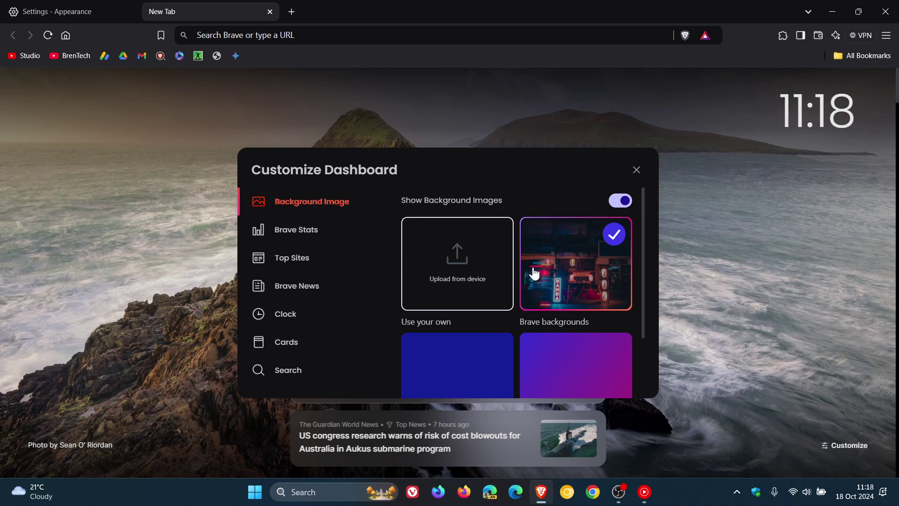
{"action": "scroll", "coordinate": [532, 271], "scroll_direction": "down", "scroll_amount": 2}
{"action": "scroll", "coordinate": [532, 271], "scroll_direction": "up", "scroll_amount": 2}
{"action": "left_click", "coordinate": [637, 172]}
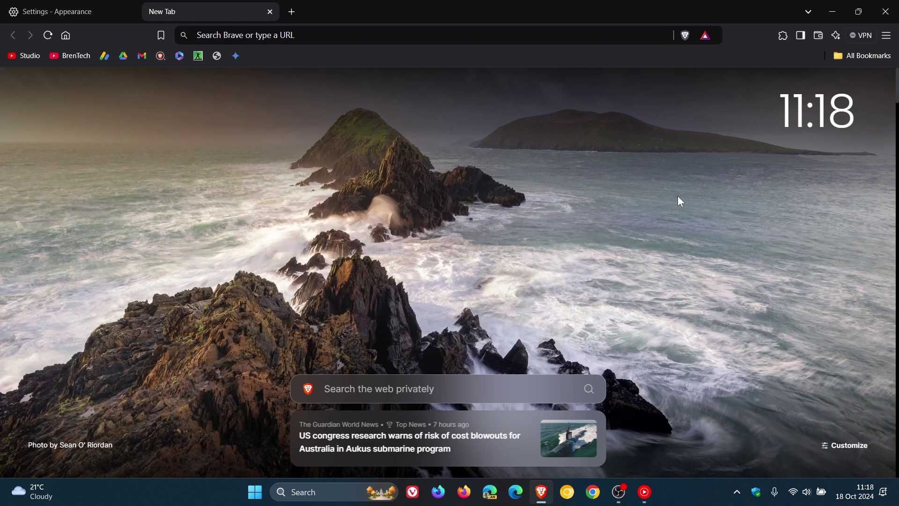